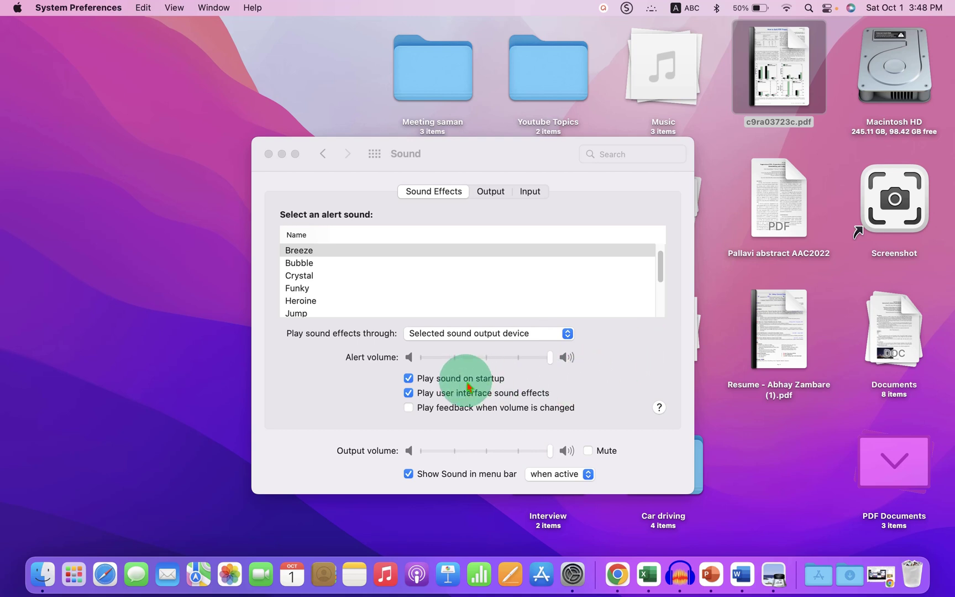
Close the Sound window and relaunch System Preferences from the Dock.
click(277, 400)
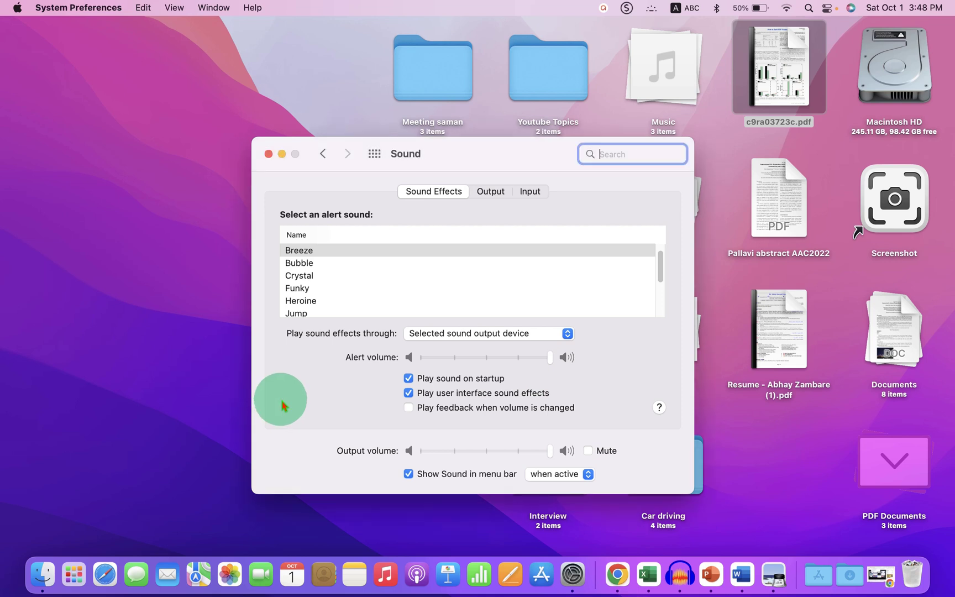
drag(502, 160, 512, 130)
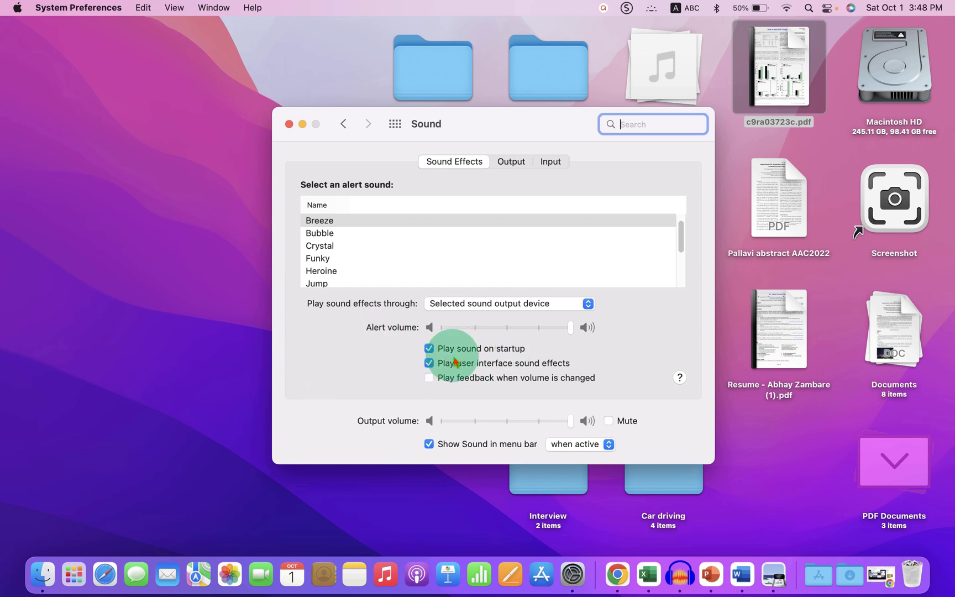
click(290, 124)
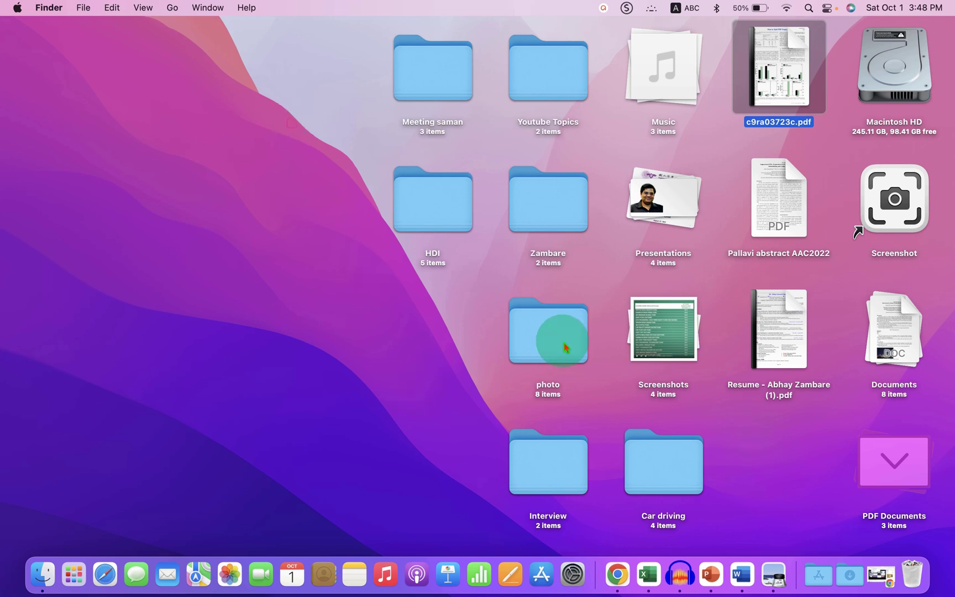
click(577, 575)
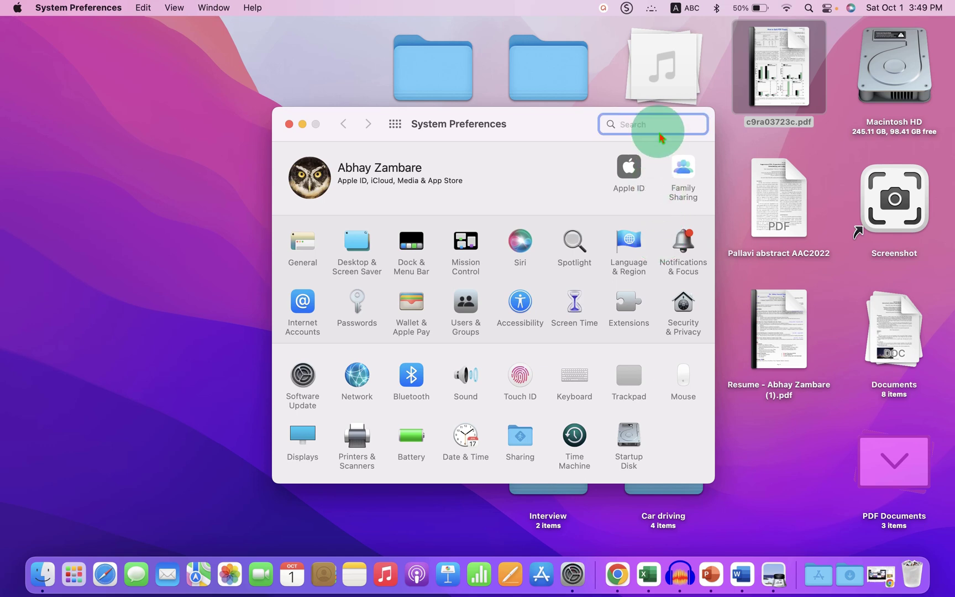
text(s)
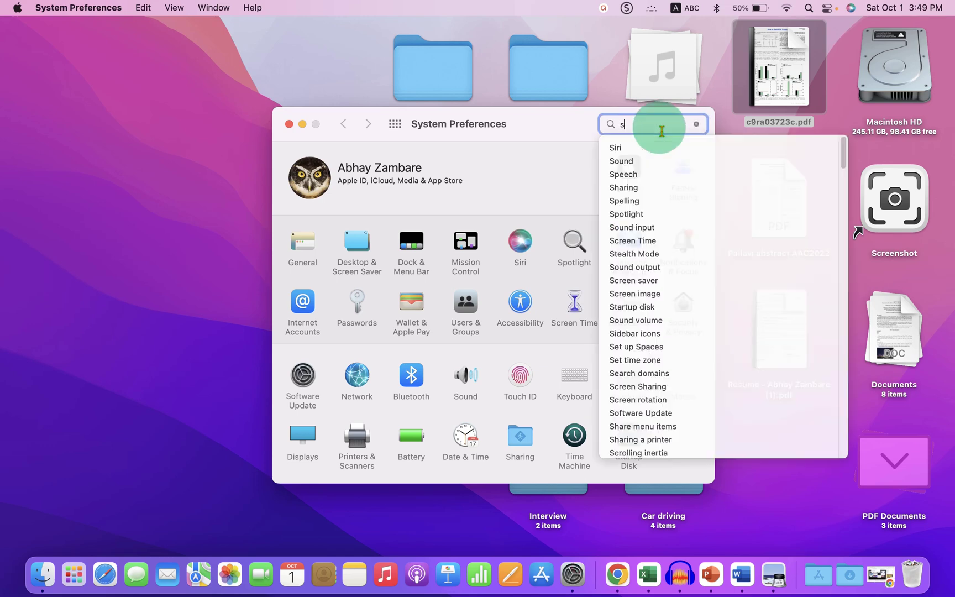
text(ound)
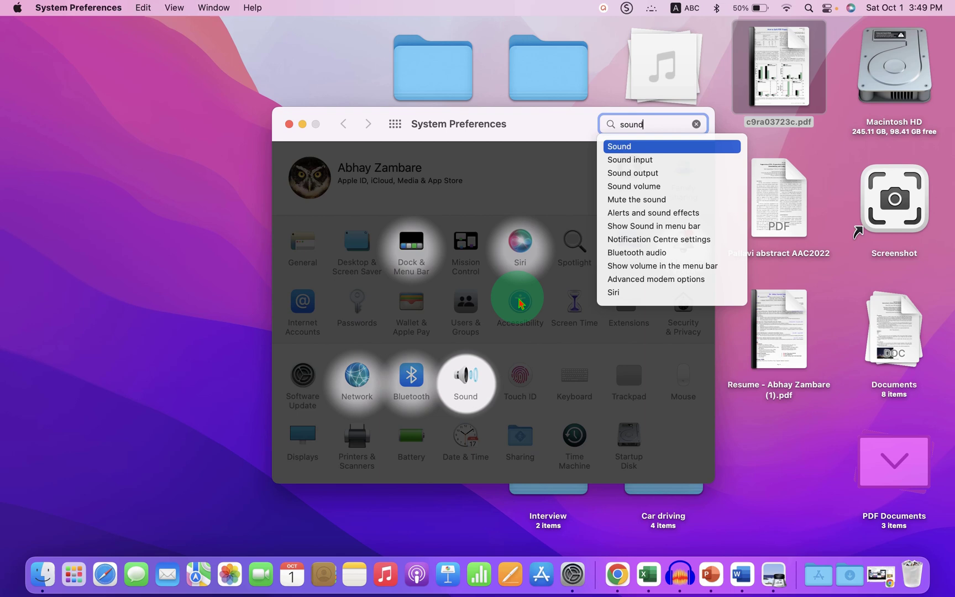
In the Sound pane's Sound Effects settings, uncheck 'Play sound on startup'.
click(627, 147)
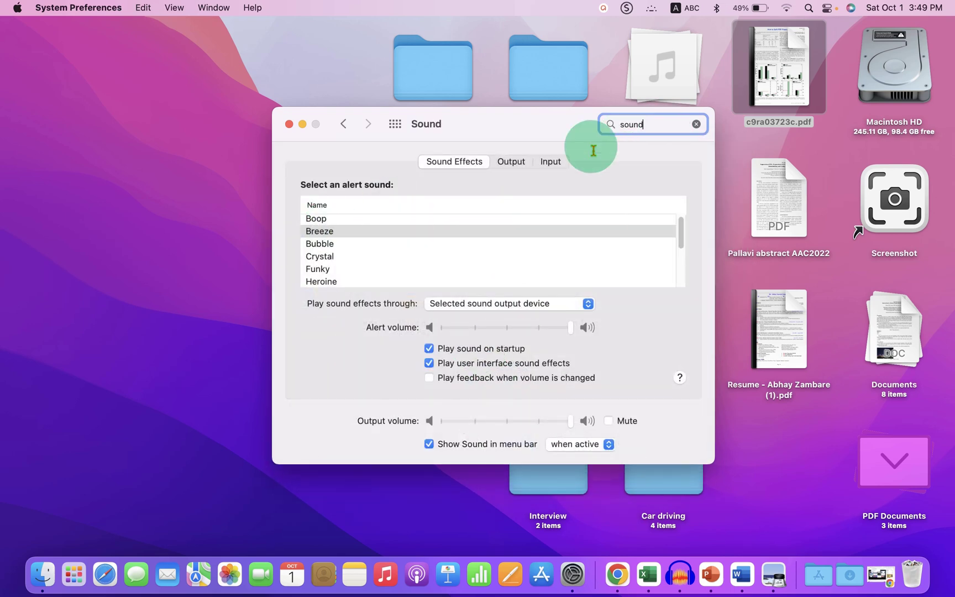
click(454, 169)
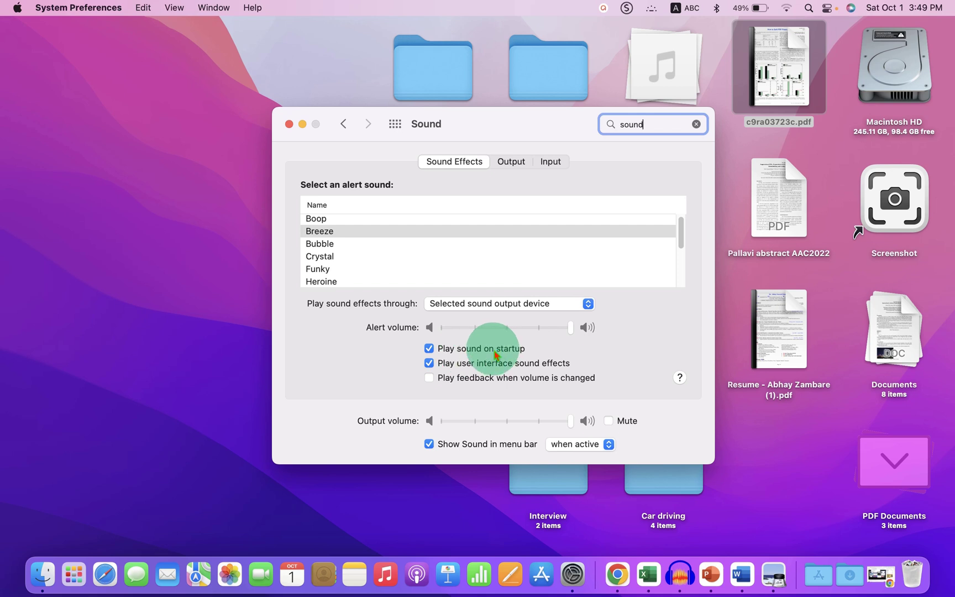
click(429, 348)
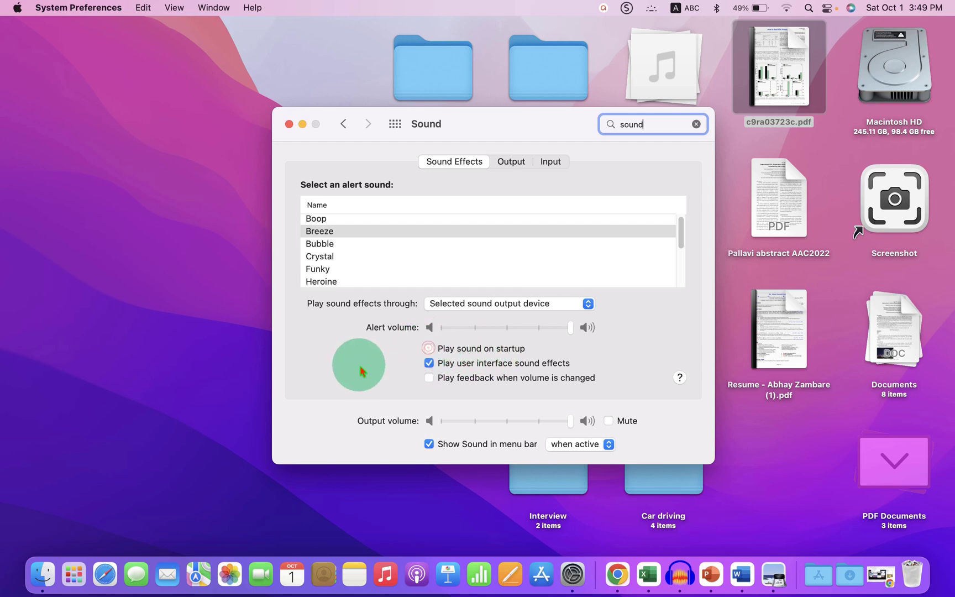
Close the Sound preferences window to return to the desktop.
click(289, 124)
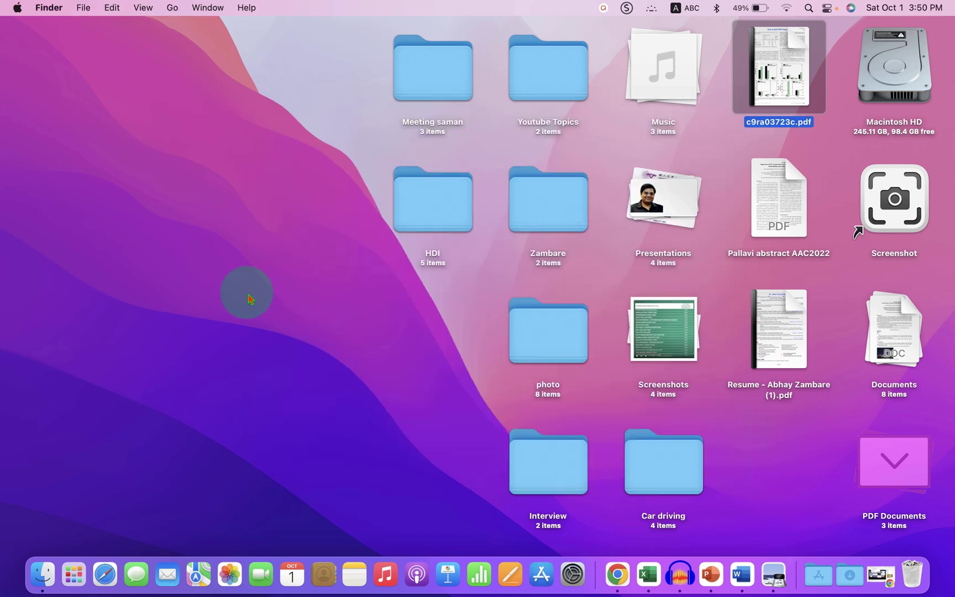